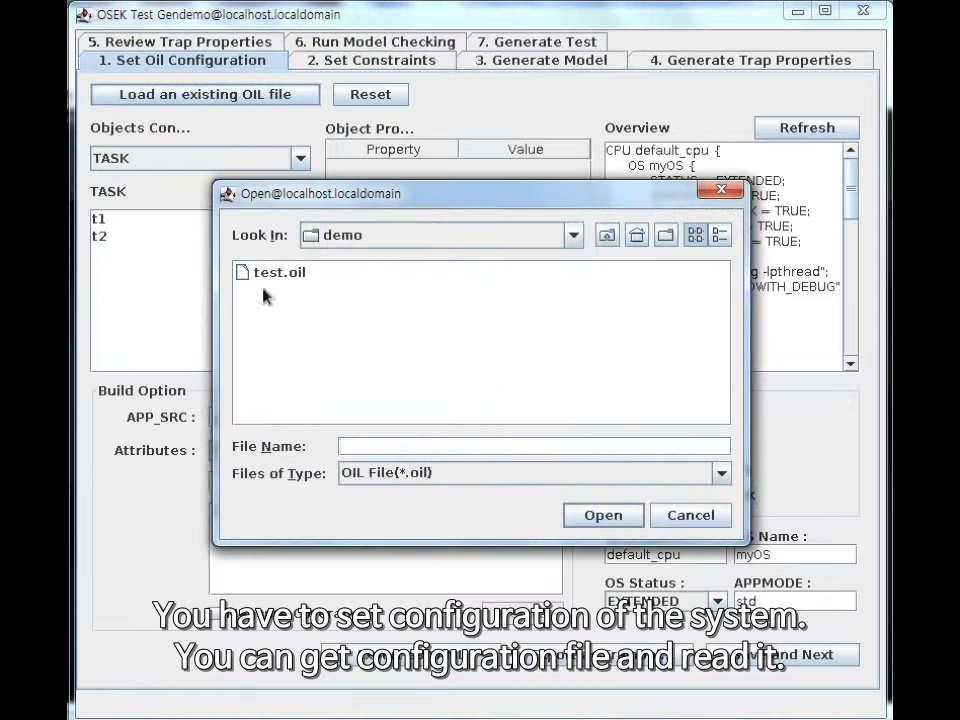
# Load the existing OIL configuration file test.oil from the demo folder.
pyautogui.click(270, 272)
pyautogui.click(585, 517)
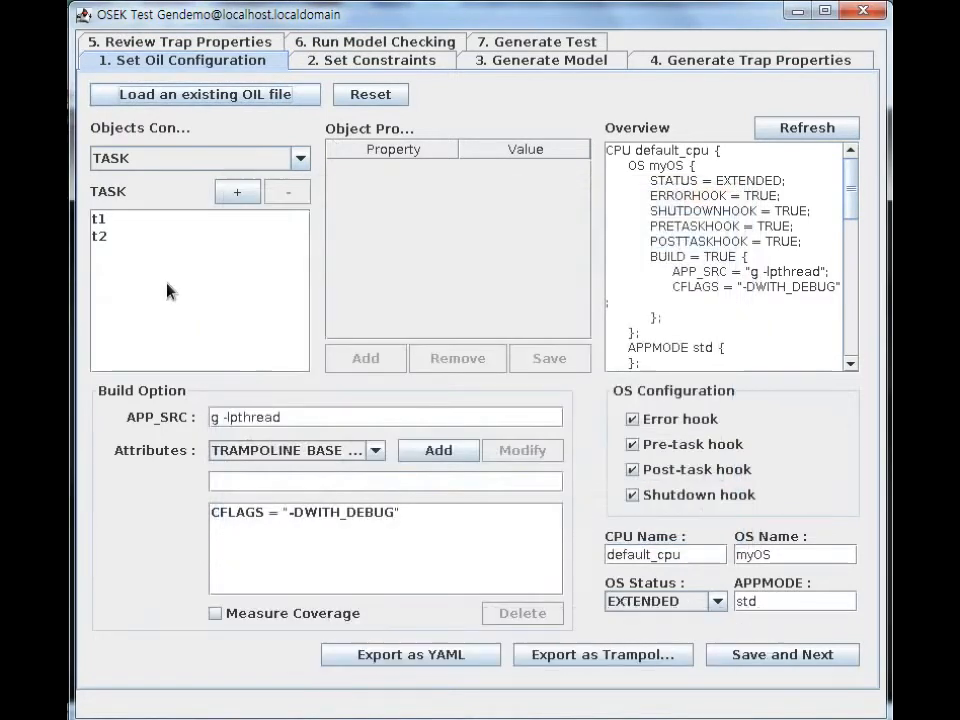
# Add and delete a trial task, and switch task t2's autostart to TRUE and back to FALSE.
pyautogui.click(240, 193)
pyautogui.click(290, 193)
pyautogui.click(255, 236)
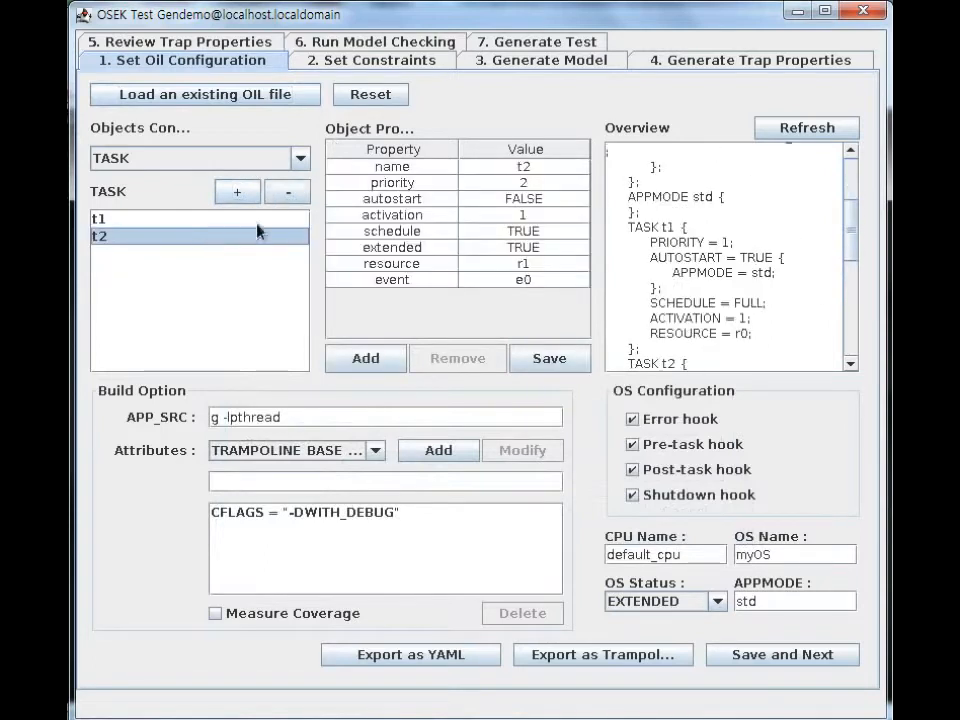
pyautogui.click(510, 199)
pyautogui.click(522, 215)
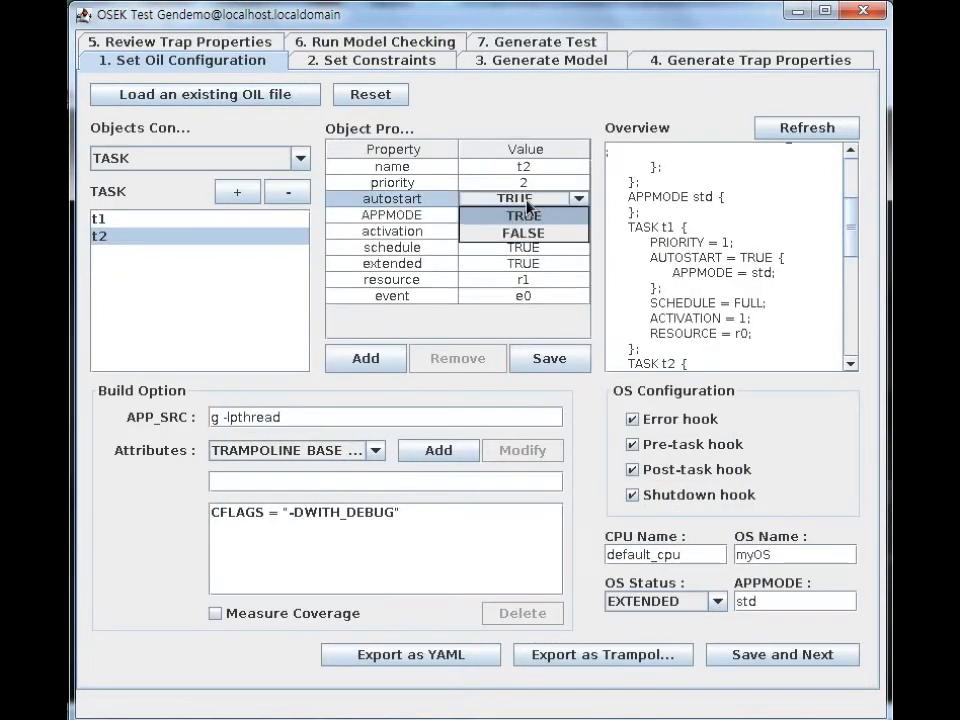
pyautogui.click(542, 238)
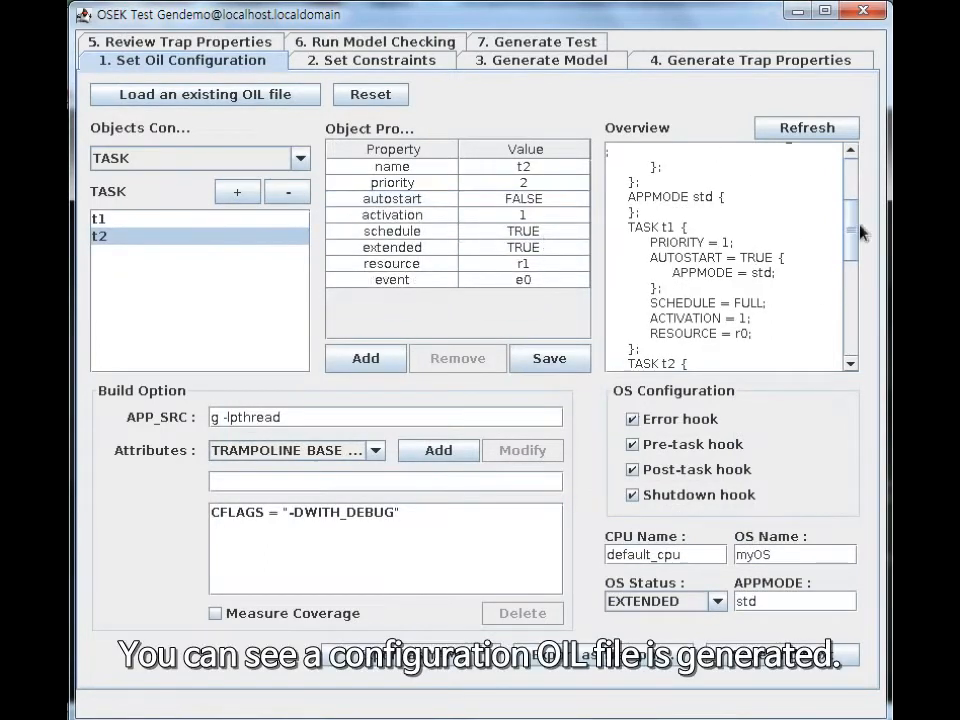
# Look through the OIL overview, and turn the pre-task and post-task hooks off and back on.
pyautogui.moveTo(855, 240); pyautogui.dragTo(863, 364)
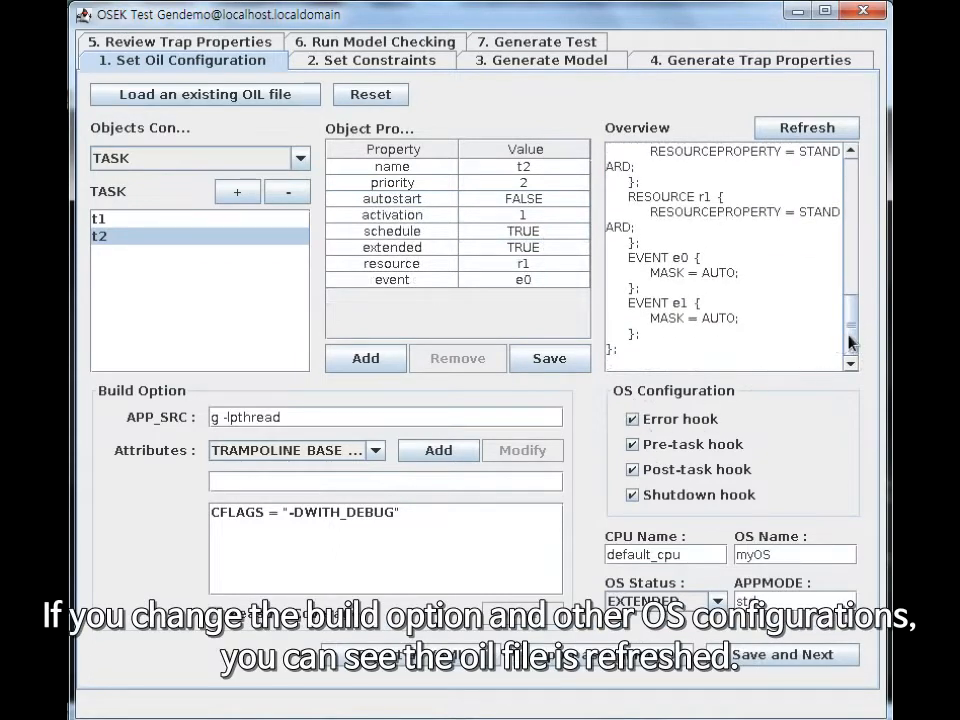
pyautogui.moveTo(850, 343); pyautogui.dragTo(857, 261)
pyautogui.click(634, 447)
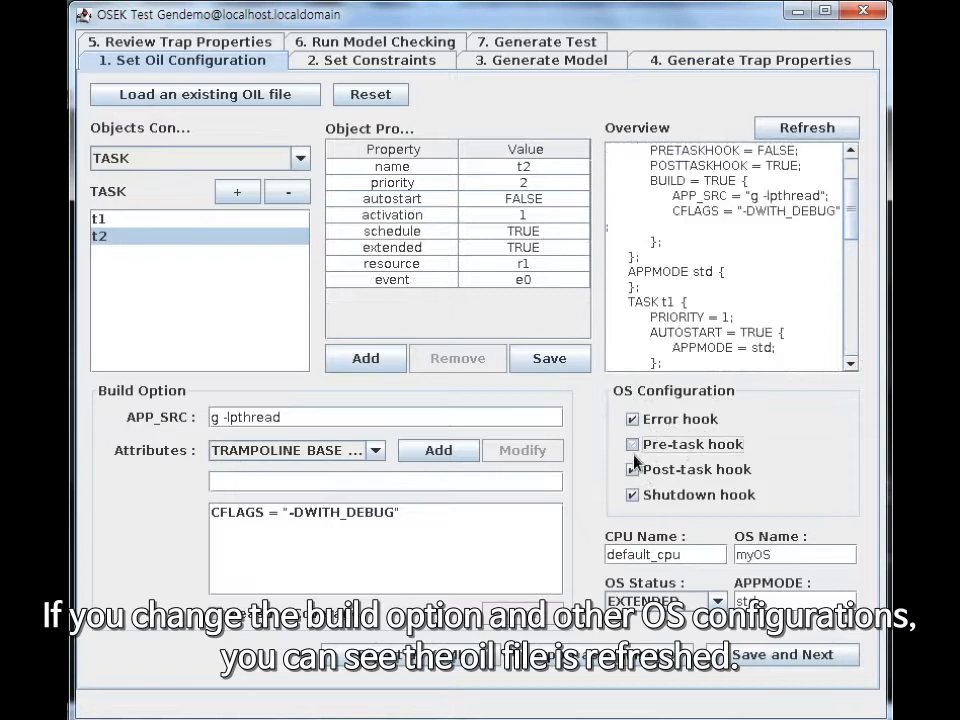
pyautogui.click(633, 469)
pyautogui.click(634, 446)
pyautogui.click(633, 469)
# Save the OIL configuration and start a new InPairs constraint with GetResource as its first API.
pyautogui.click(755, 655)
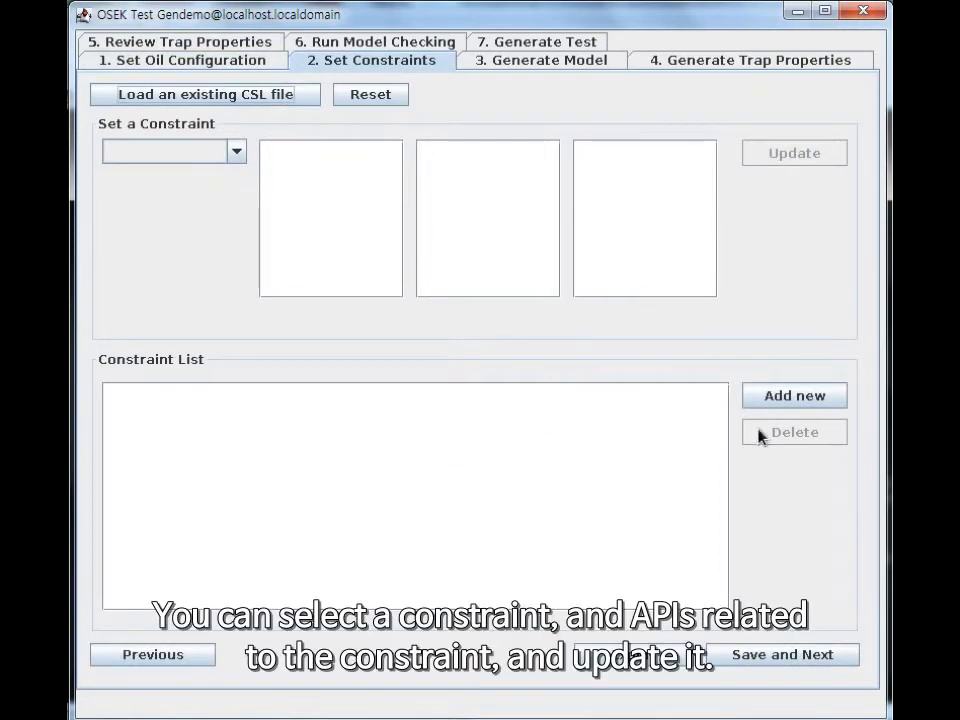
pyautogui.click(800, 396)
pyautogui.click(236, 151)
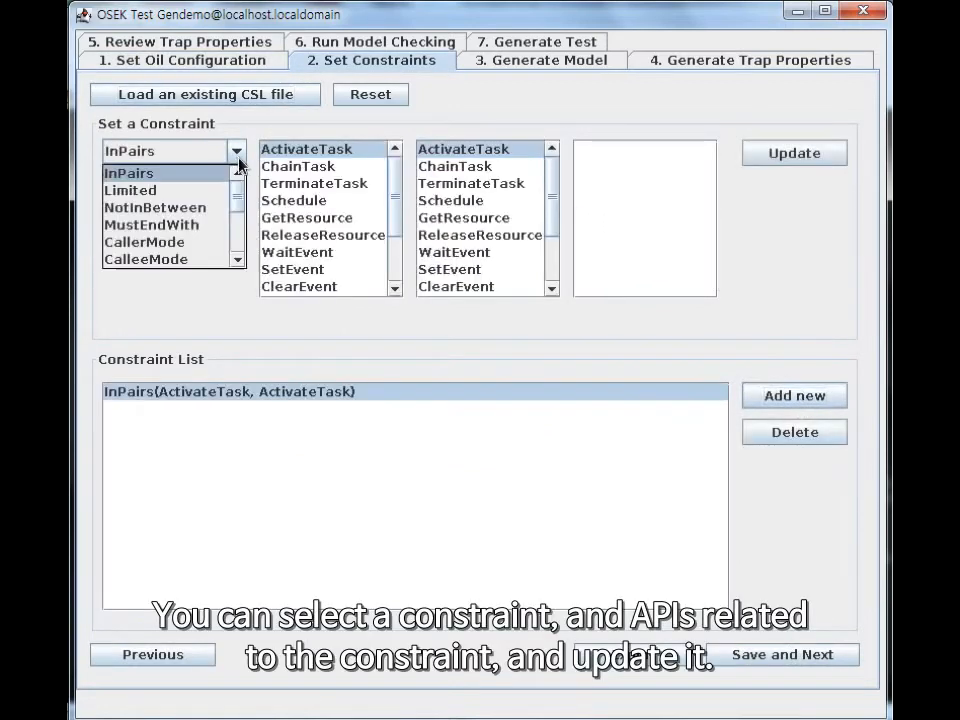
pyautogui.moveTo(240, 195)
pyautogui.mouseDown()
pyautogui.moveTo(244, 246)
pyautogui.moveTo(244, 208)
pyautogui.moveTo(253, 210)
pyautogui.mouseUp()
pyautogui.click(300, 218)
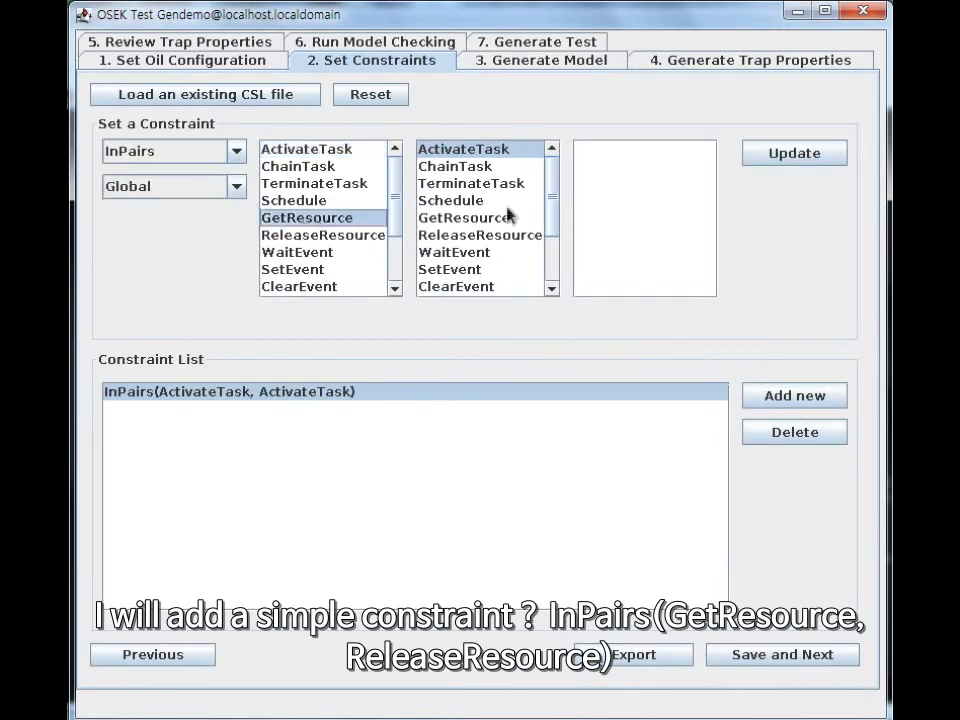
# Set ReleaseResource as the InPairs constraint's second API with Local scope and update the constraint.
pyautogui.click(478, 236)
pyautogui.click(475, 272)
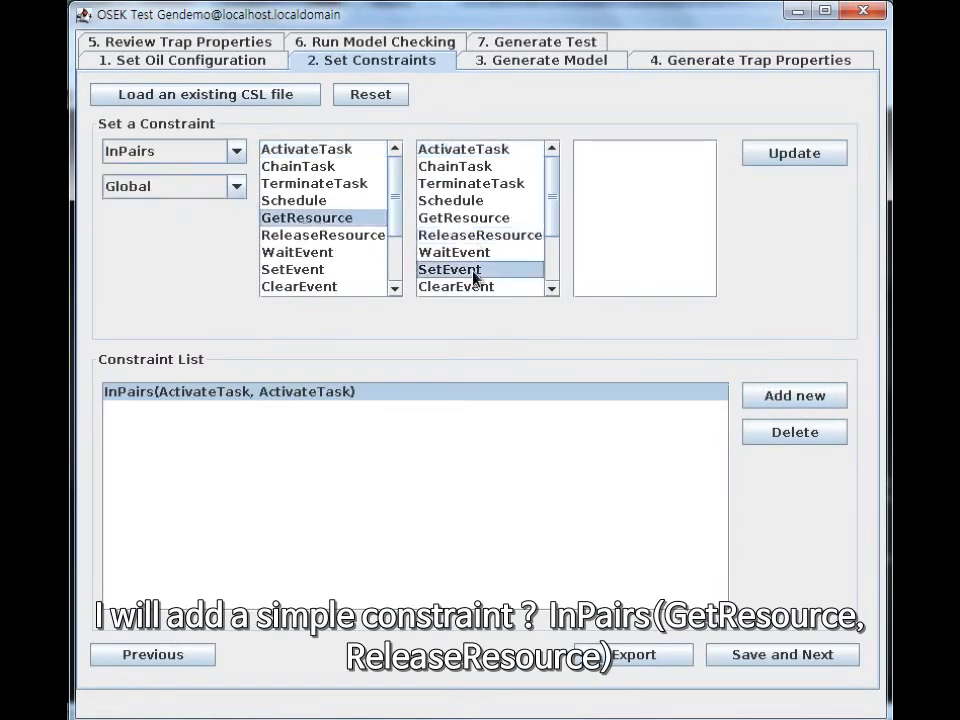
pyautogui.click(236, 151)
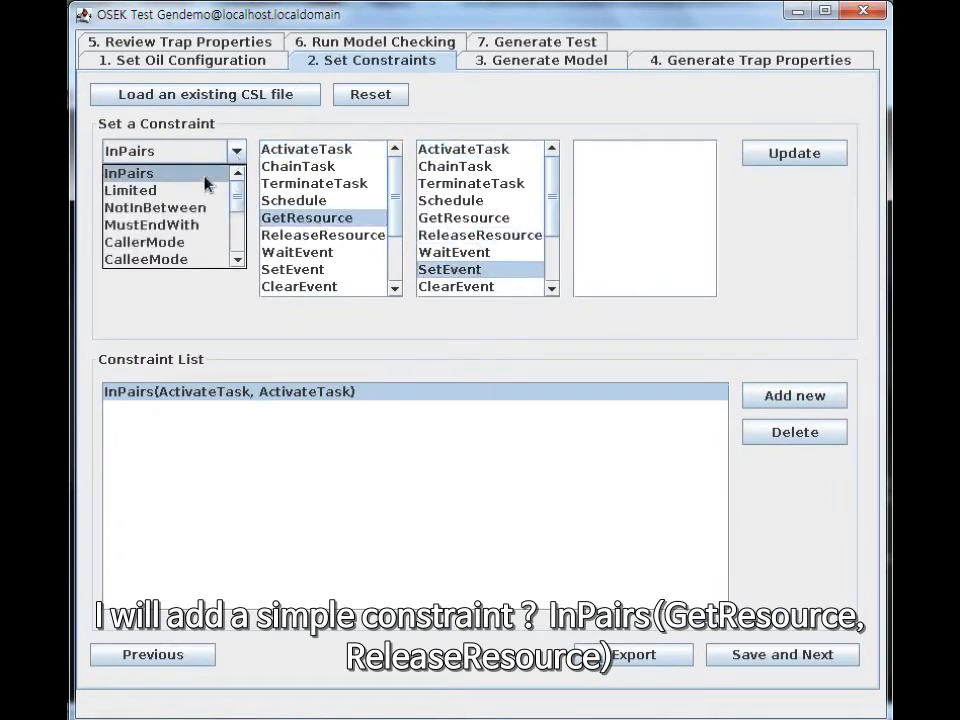
pyautogui.click(208, 178)
pyautogui.click(331, 220)
pyautogui.click(437, 236)
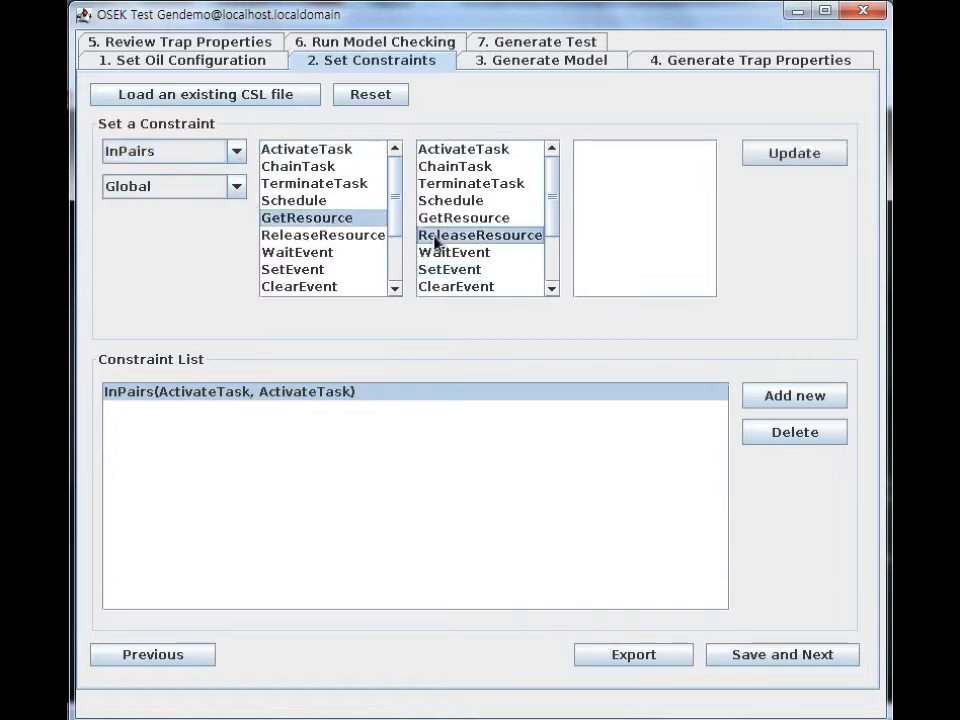
pyautogui.click(235, 188)
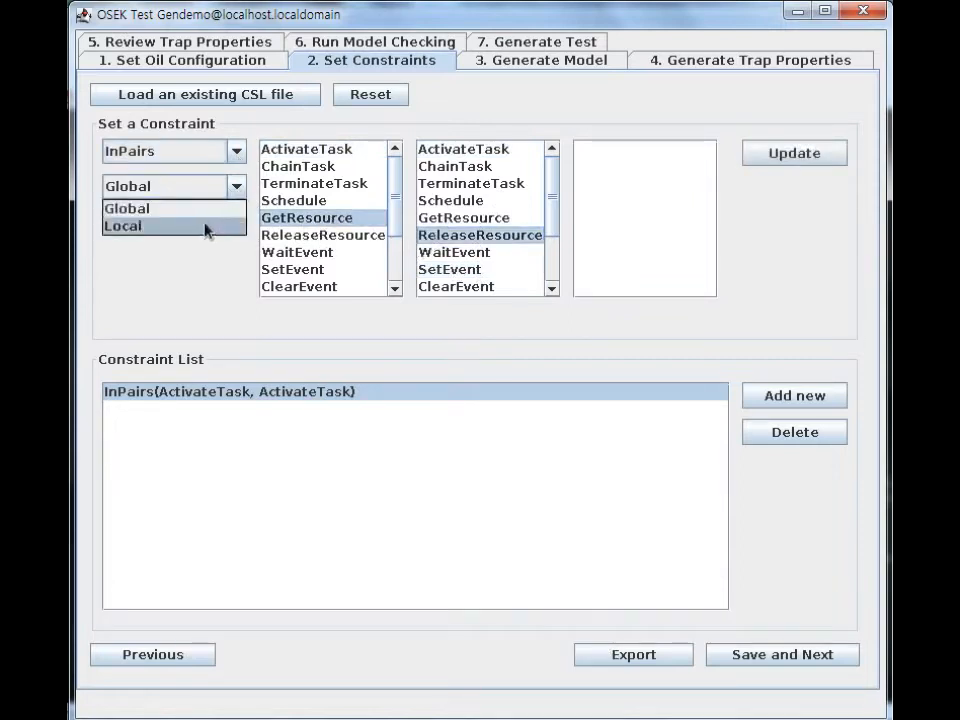
pyautogui.click(208, 225)
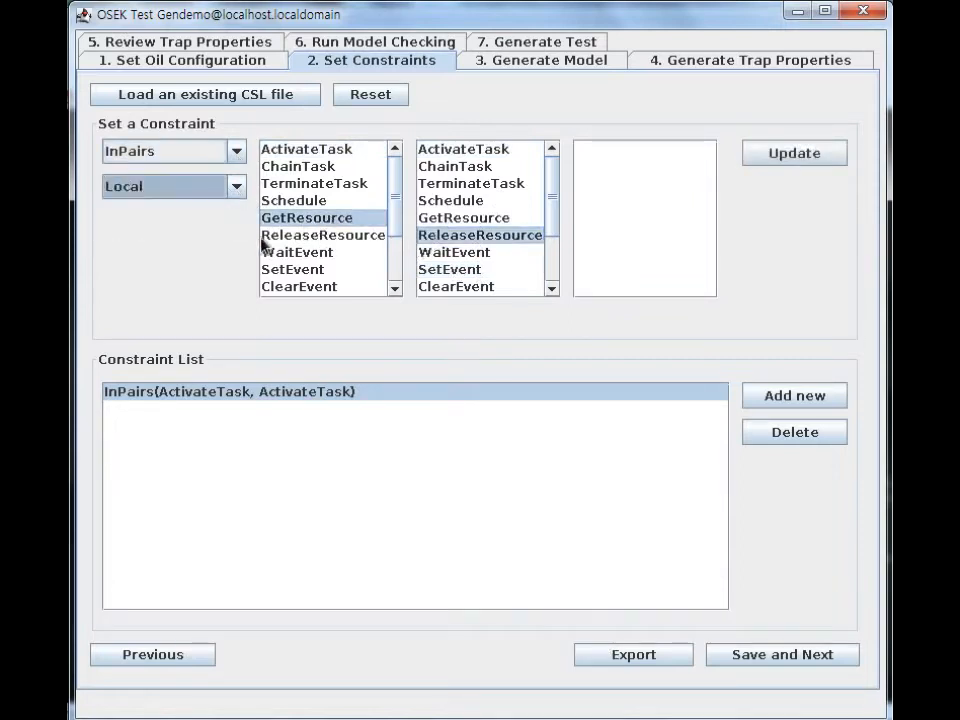
pyautogui.click(797, 163)
# Save the constraints to generate the system model, review it down to the InPairs module, and continue to trap property generation.
pyautogui.click(806, 662)
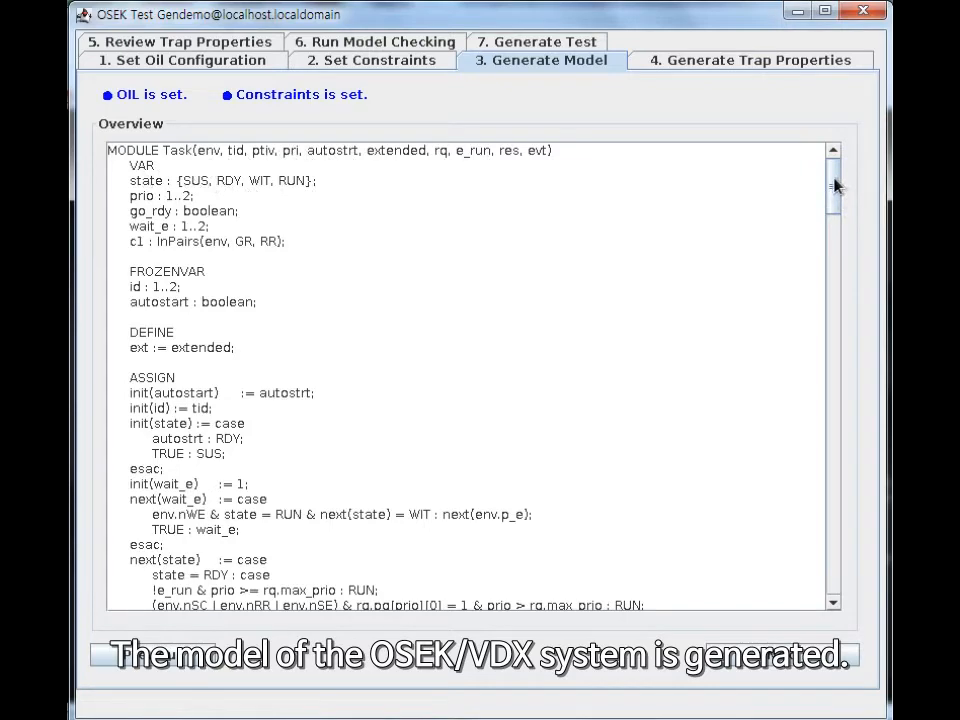
pyautogui.moveTo(836, 186); pyautogui.dragTo(866, 568)
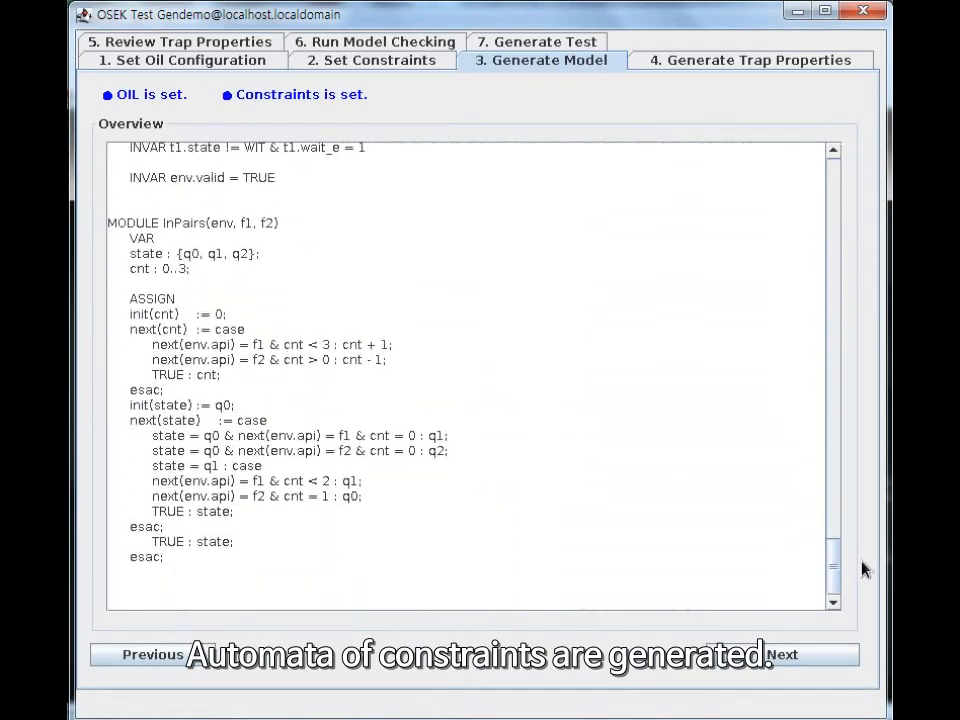
pyautogui.click(755, 645)
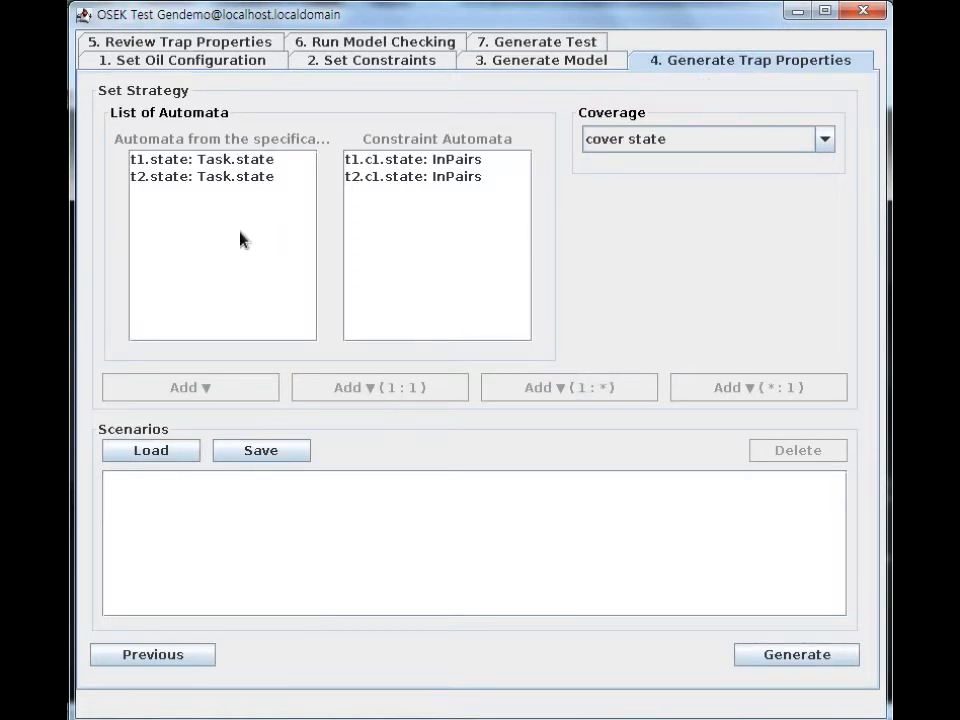
# Add two 1:1 cover state scenarios pairing t1.state with t1.c1.state and t2.state with t2.c1.state.
pyautogui.click(257, 164)
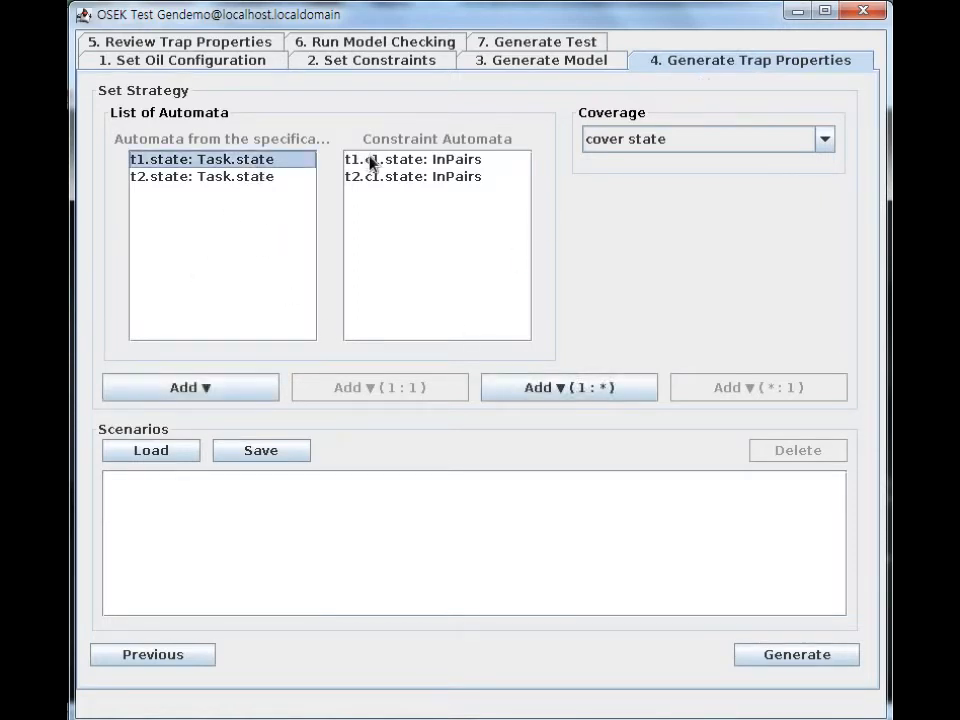
pyautogui.click(368, 162)
pyautogui.click(373, 387)
pyautogui.click(272, 177)
pyautogui.click(375, 178)
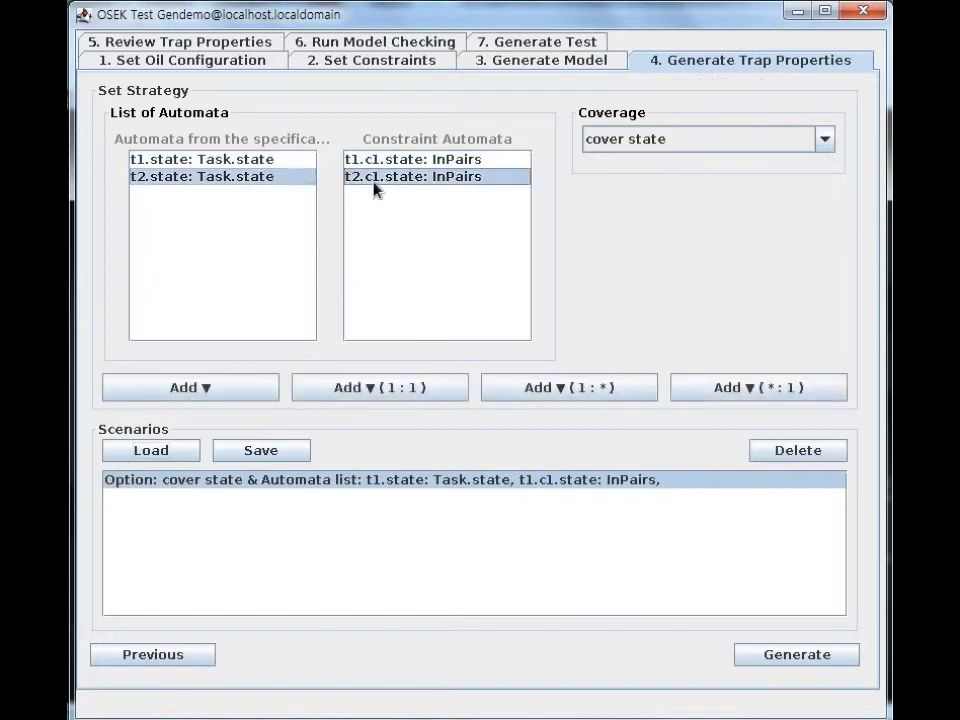
pyautogui.click(390, 388)
# Keep cover state as the coverage, generate the trap properties, and proceed from their review to model checking.
pyautogui.click(824, 139)
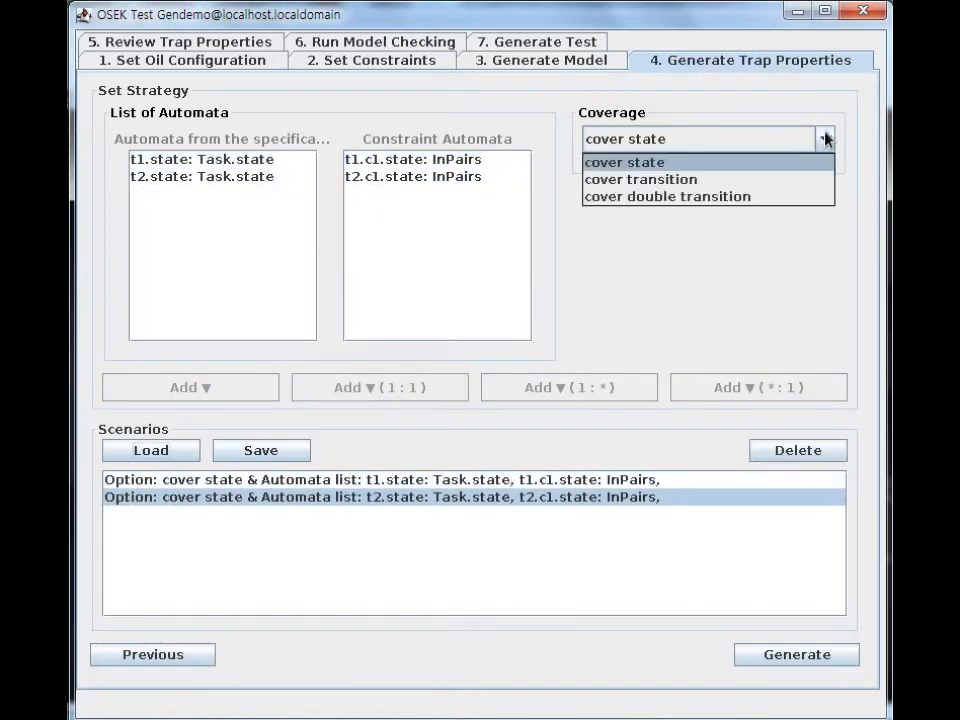
pyautogui.click(825, 164)
pyautogui.click(797, 656)
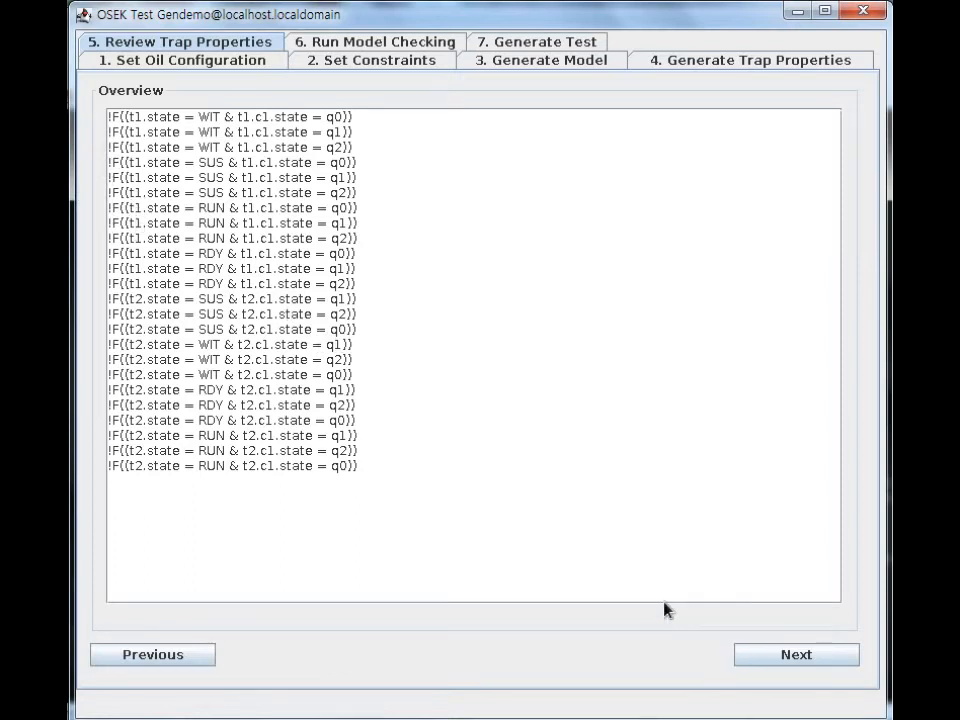
pyautogui.click(760, 656)
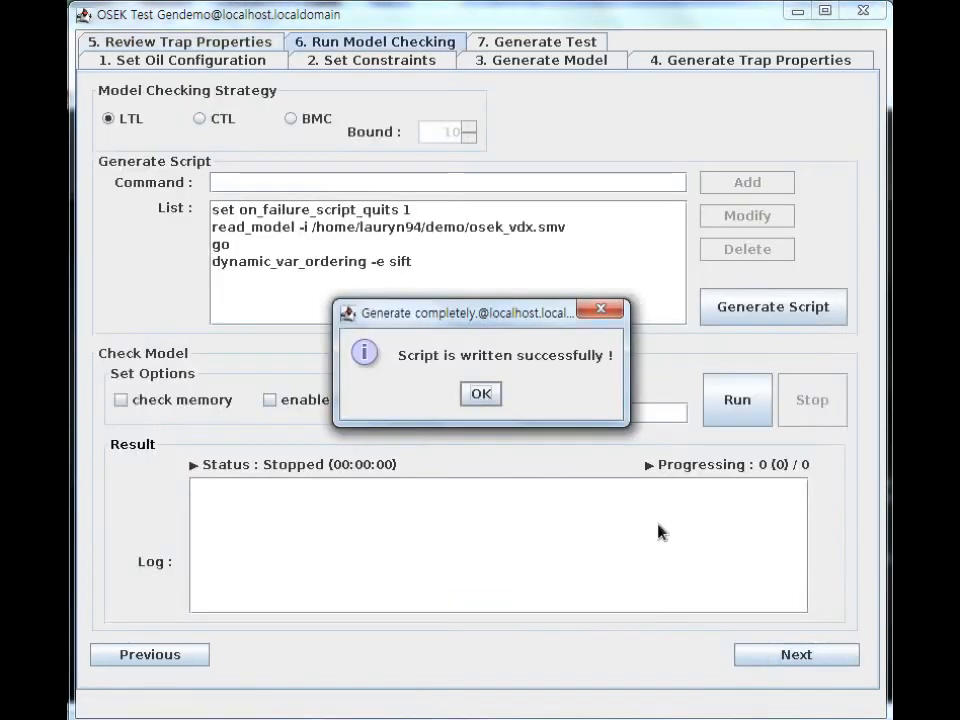
# Choose BMC as the model checking strategy and set its bound to 15.
pyautogui.click(495, 396)
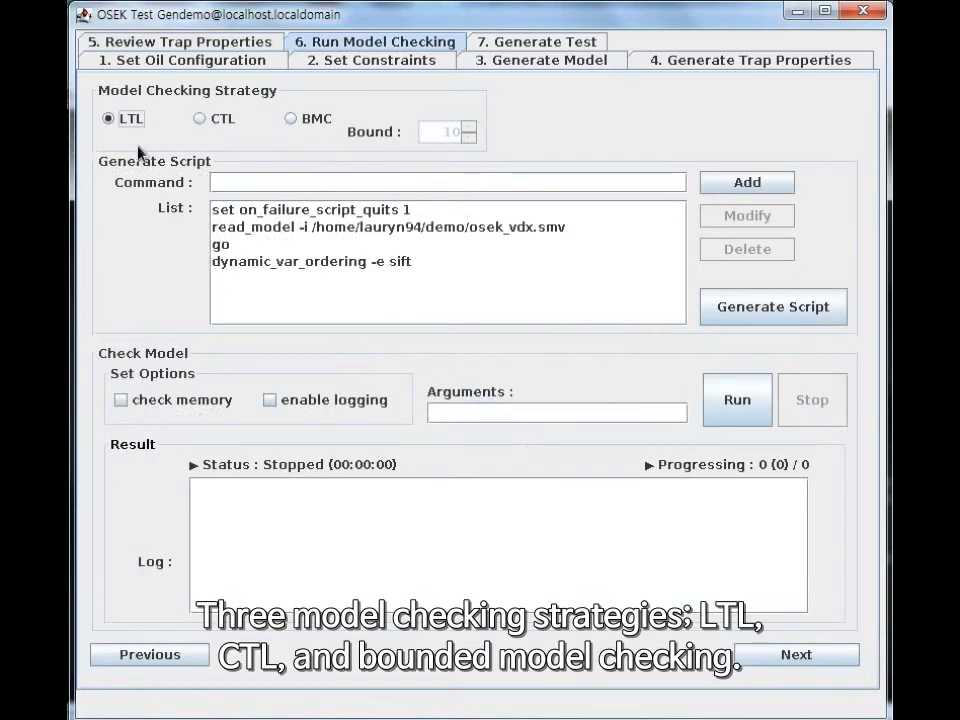
pyautogui.click(213, 121)
pyautogui.click(290, 119)
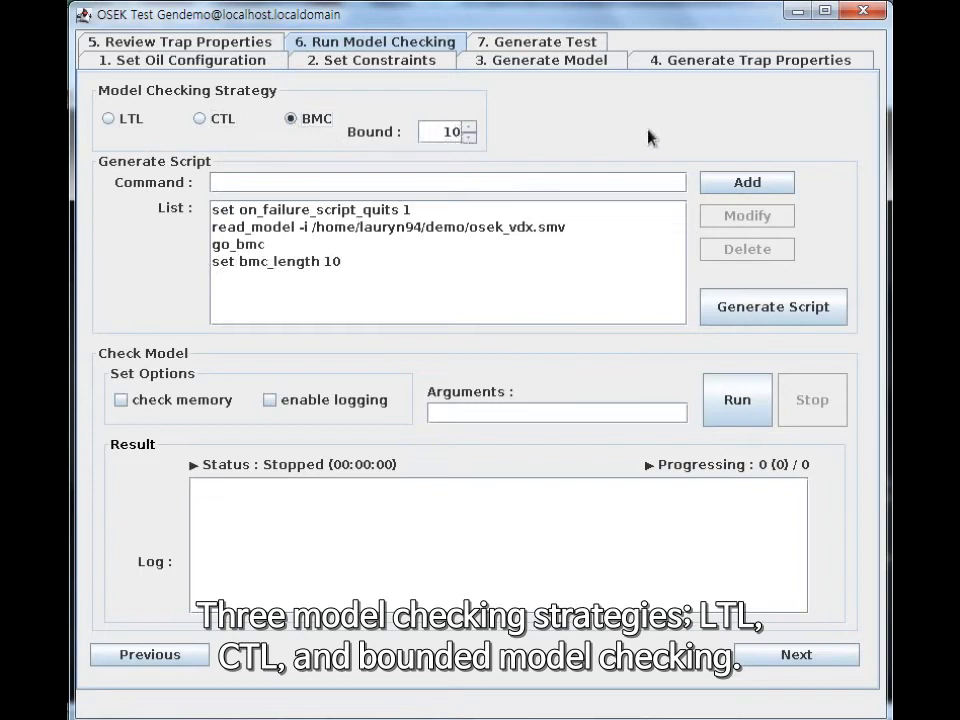
pyautogui.press('BackSpace')
pyautogui.write('5')
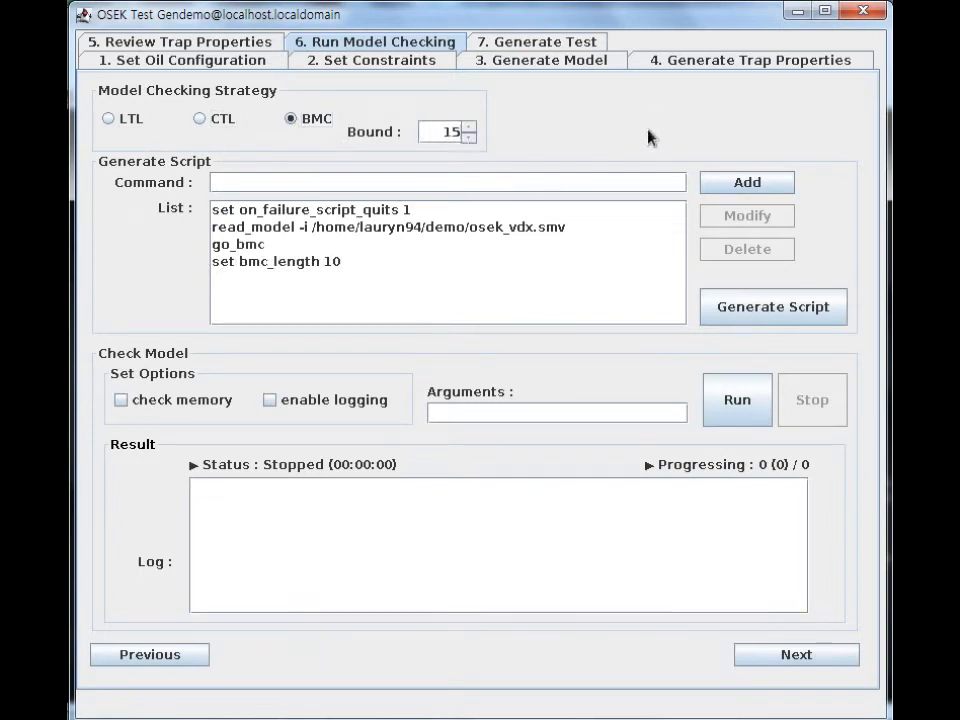
pyautogui.click(743, 181)
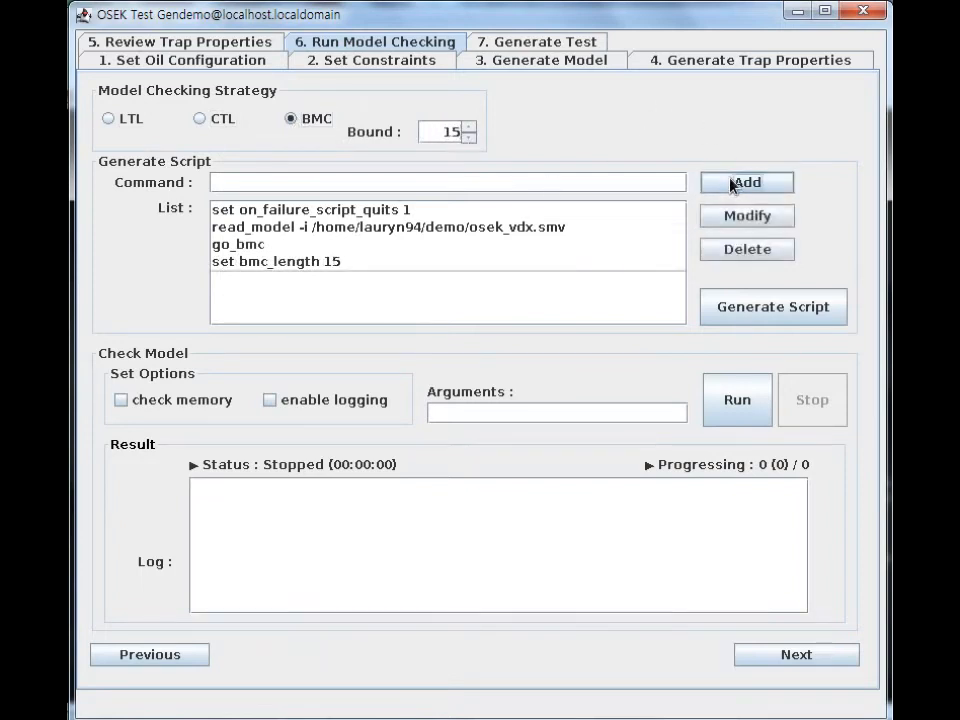
# Generate the model checking script and run the check.
pyautogui.click(741, 306)
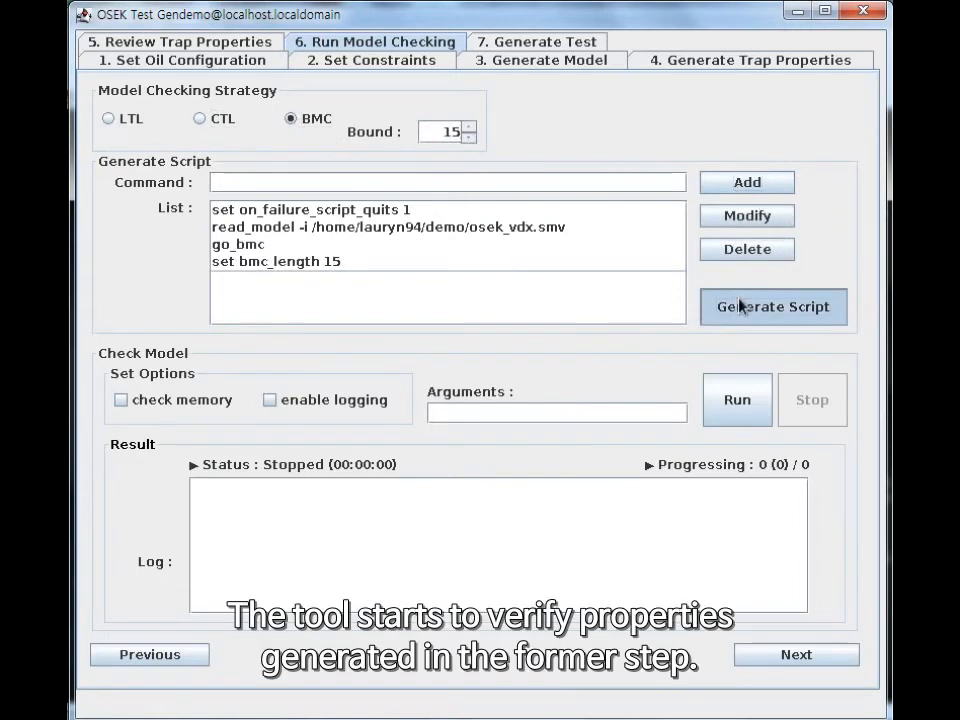
pyautogui.click(486, 394)
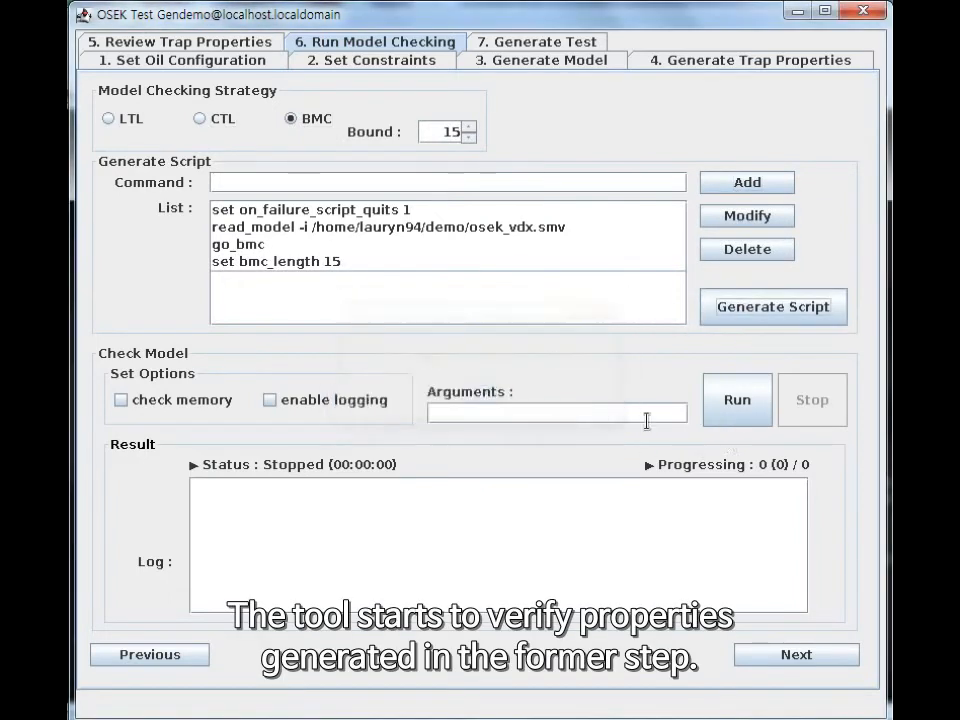
pyautogui.click(739, 413)
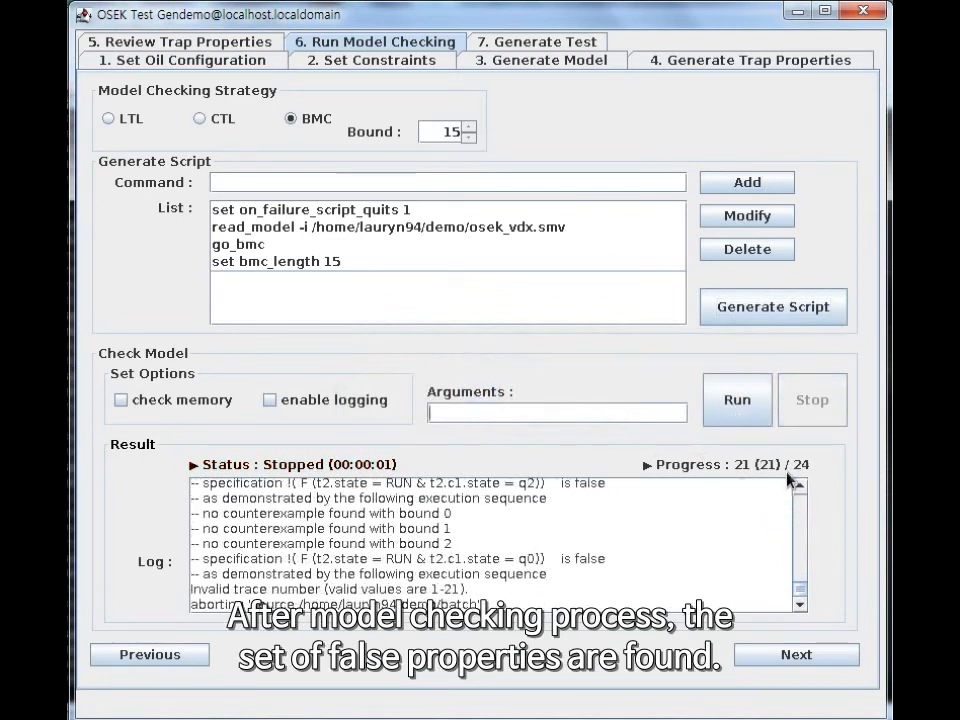
# Proceed to test generation, choose Trampoline as the target OS, and generate the tests from the traces.
pyautogui.click(830, 657)
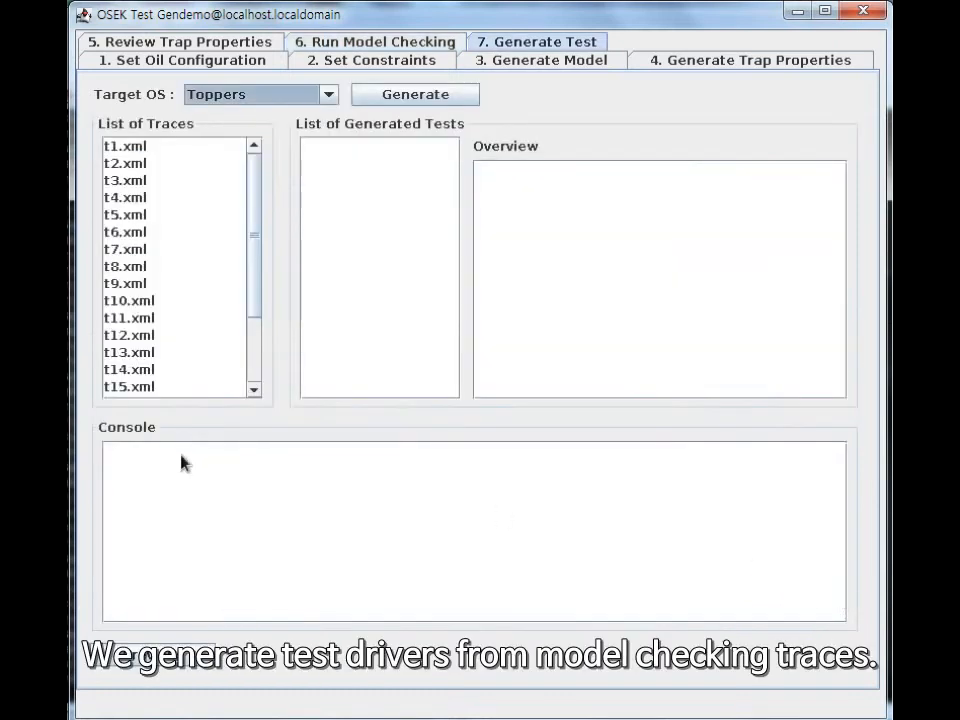
pyautogui.click(149, 151)
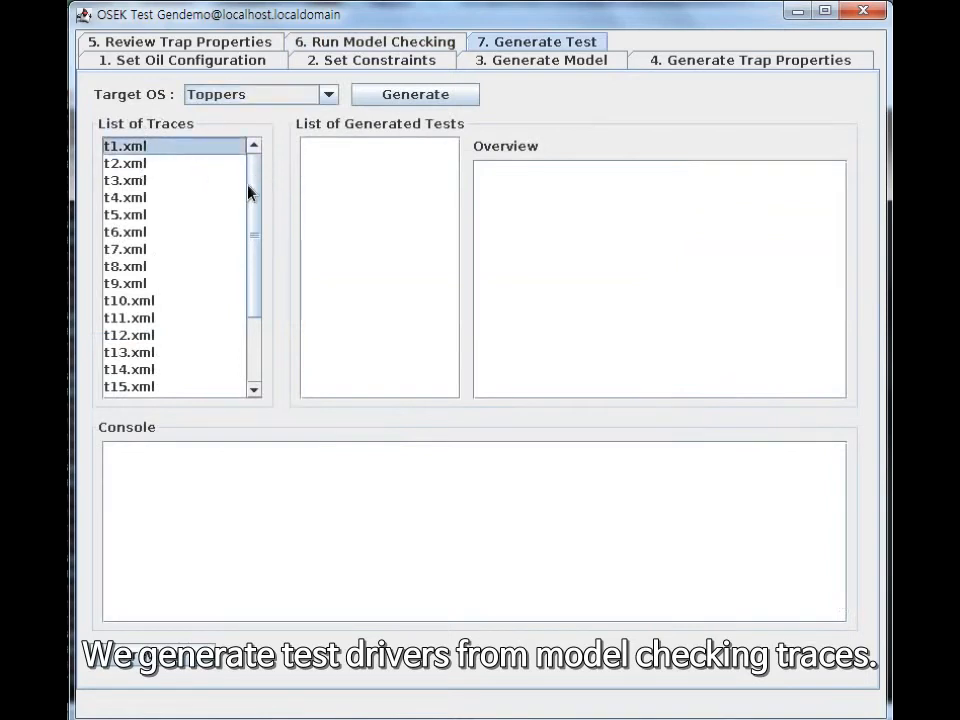
pyautogui.moveTo(257, 184)
pyautogui.mouseDown()
pyautogui.moveTo(272, 255)
pyautogui.moveTo(267, 183)
pyautogui.mouseUp()
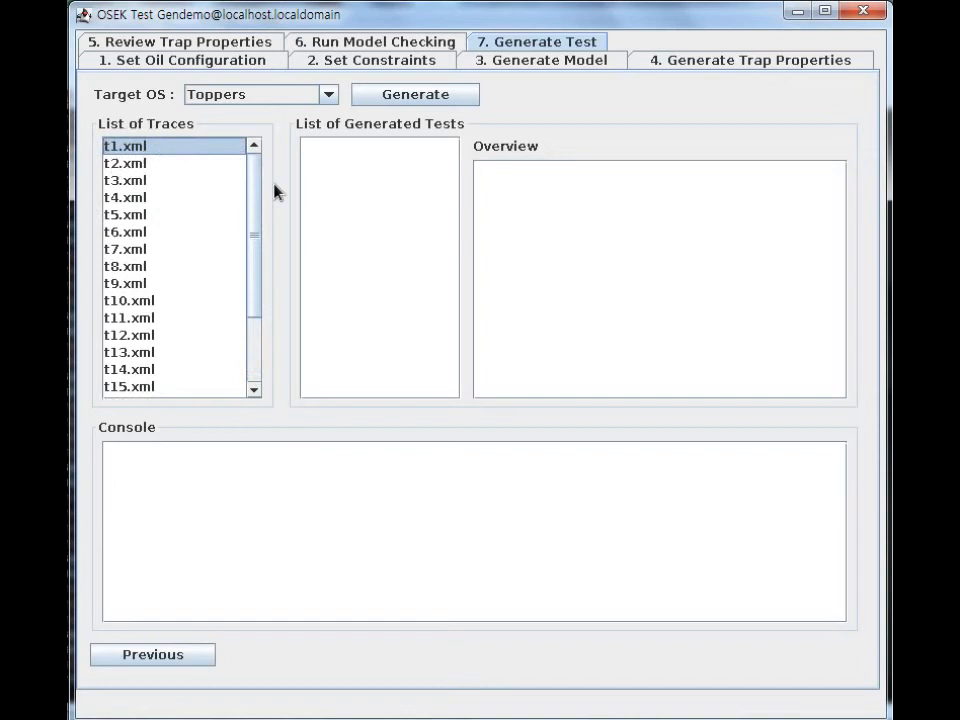
pyautogui.click(316, 96)
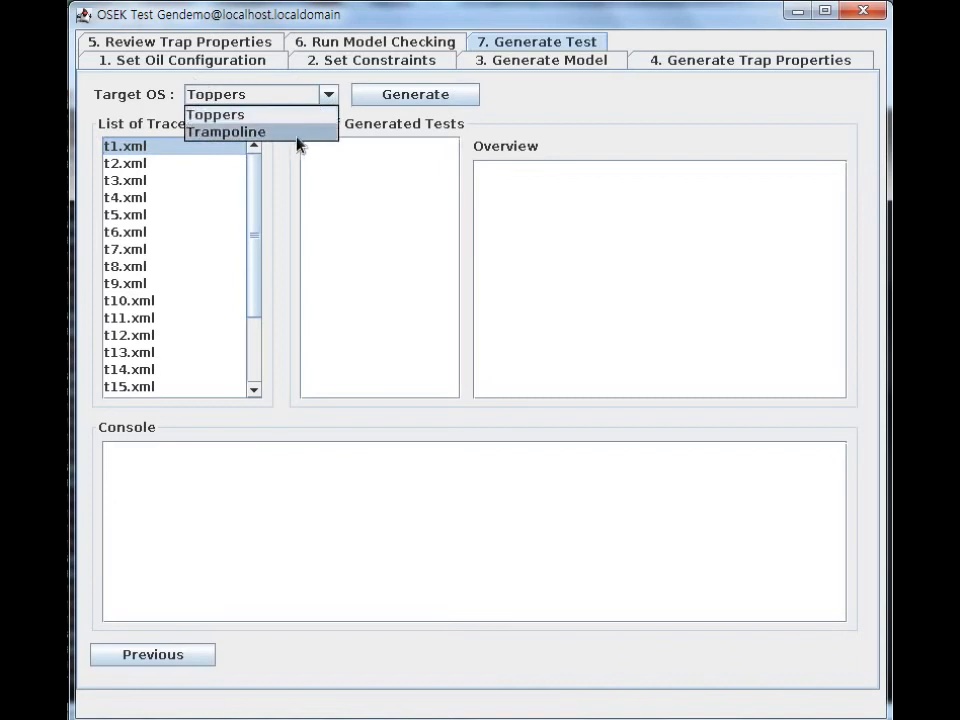
pyautogui.click(300, 131)
pyautogui.click(416, 100)
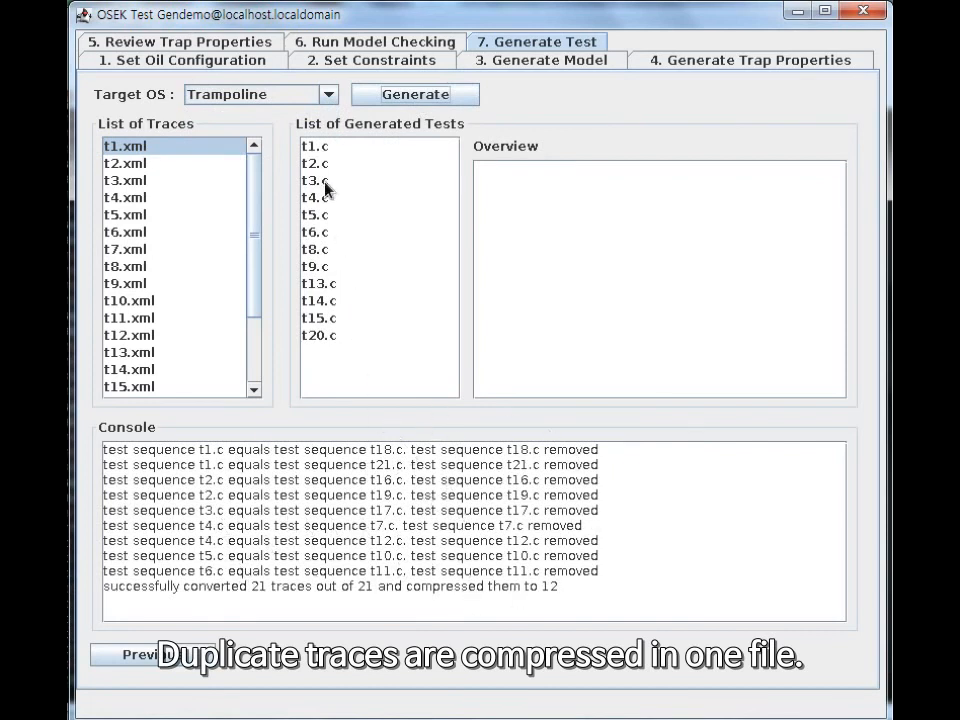
# Examine the code of the generated tests t1.c and t2.c.
pyautogui.click(325, 150)
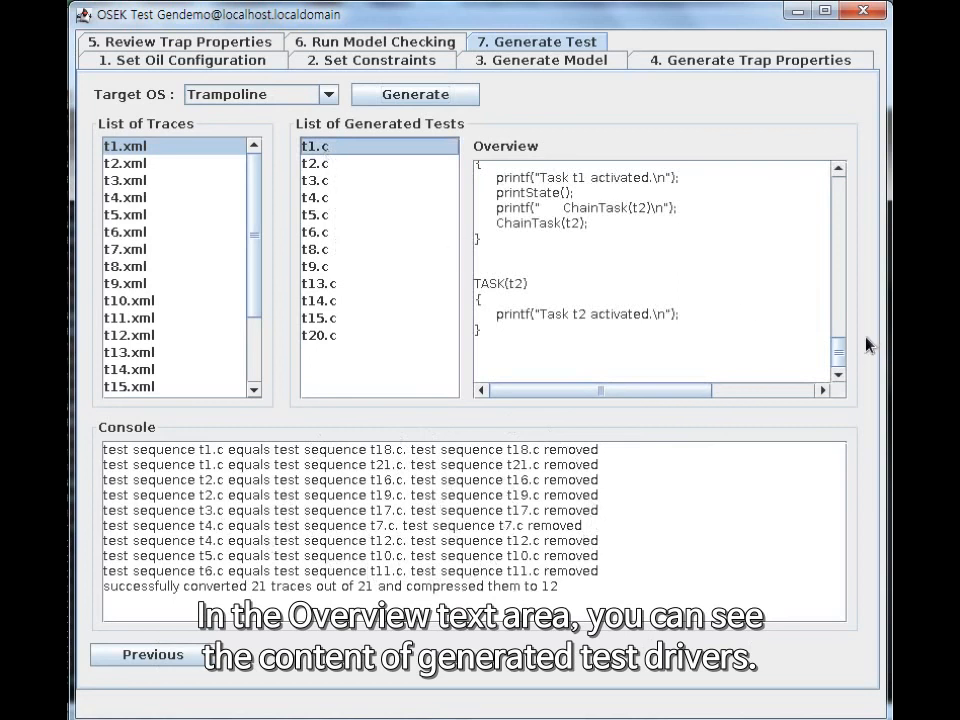
pyautogui.moveTo(838, 350)
pyautogui.mouseDown()
pyautogui.moveTo(851, 283)
pyautogui.moveTo(855, 349)
pyautogui.moveTo(853, 272)
pyautogui.moveTo(851, 366)
pyautogui.mouseUp()
pyautogui.click(332, 164)
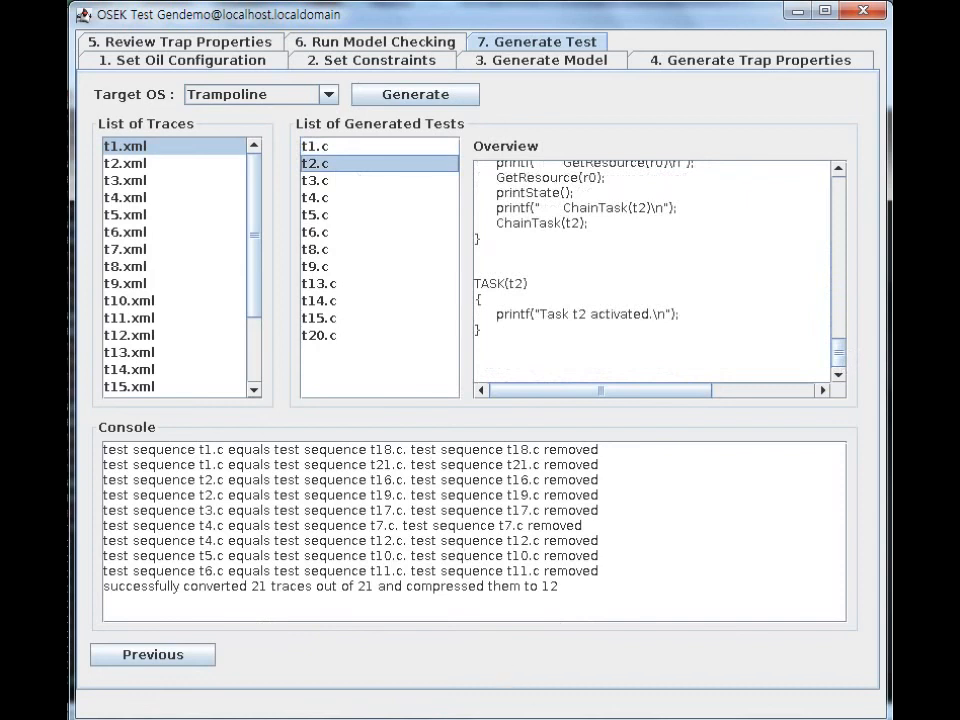
pyautogui.moveTo(460, 719)
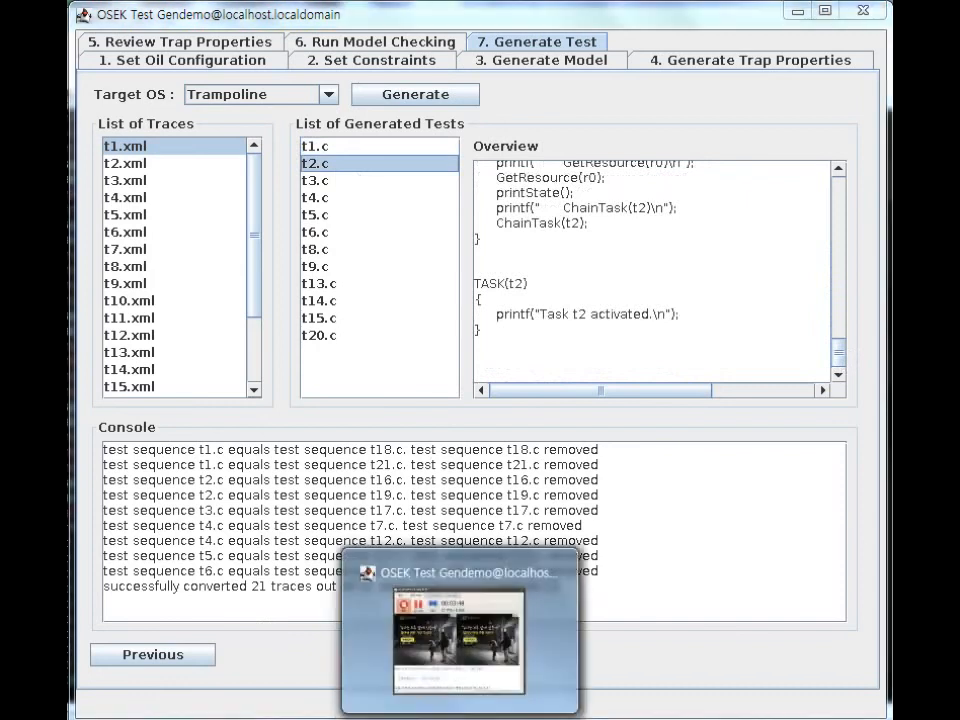